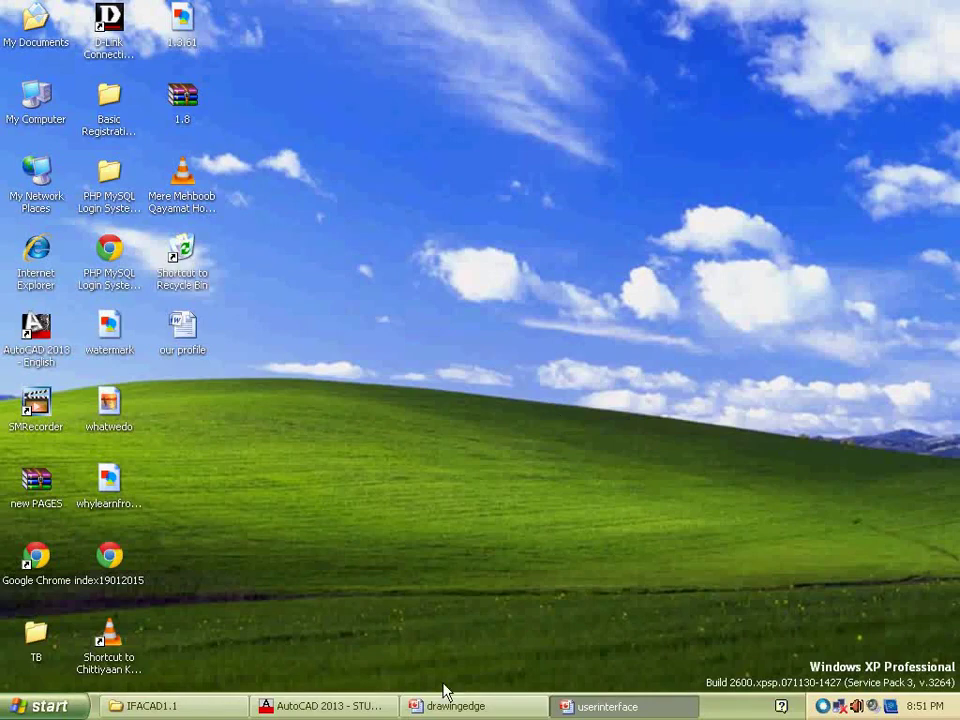
Restore the AutoCAD 2013 window with Drawing1.dwg and open the application menu's Save As options
click(320, 706)
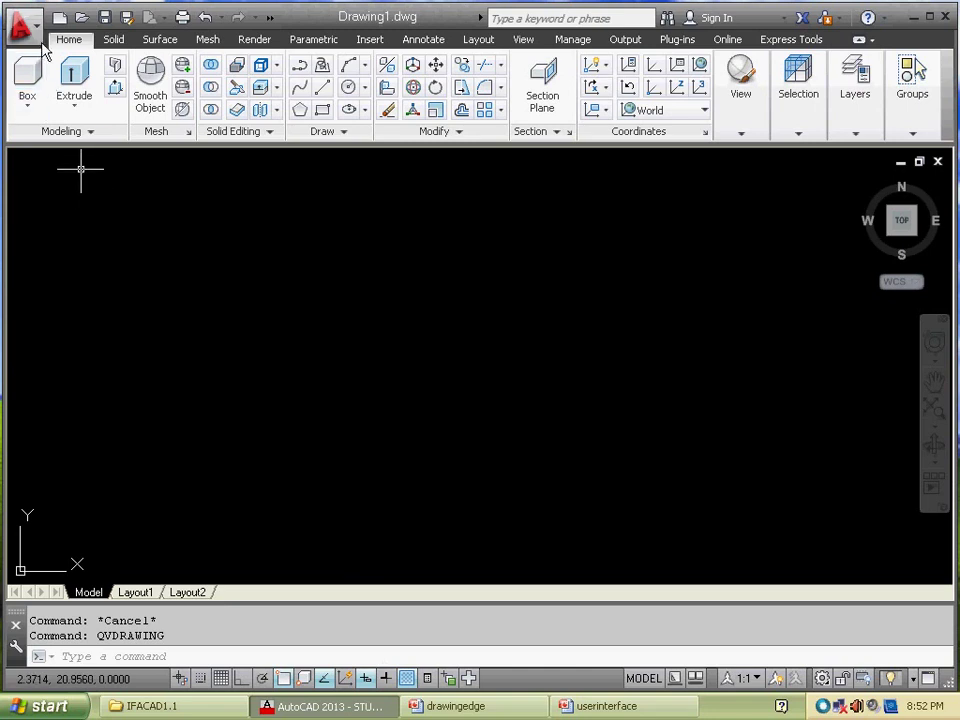
click(40, 36)
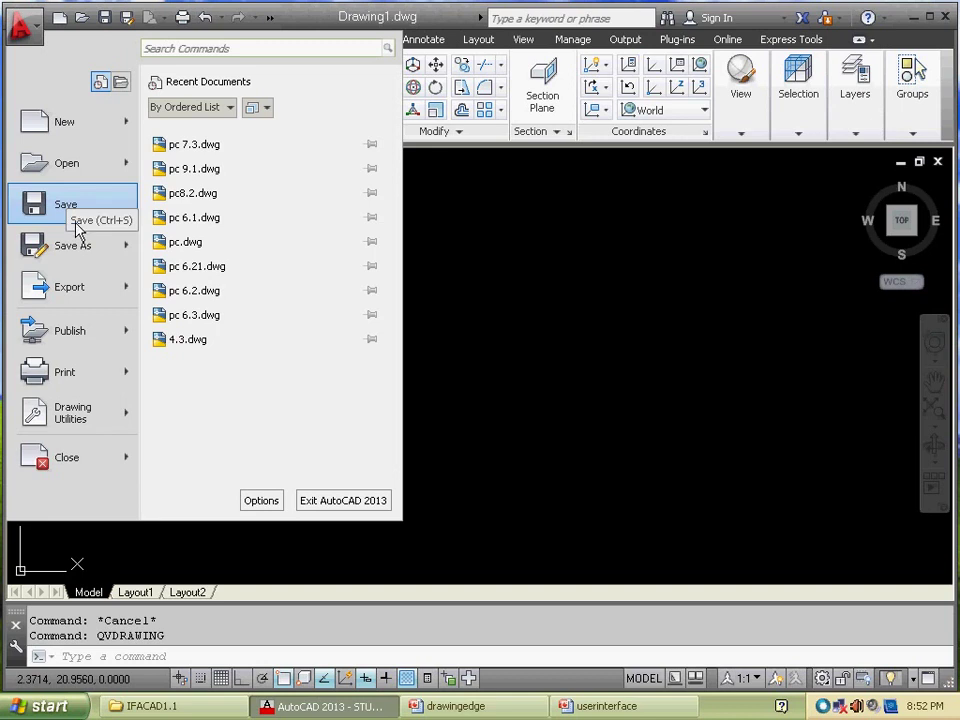
mouse_move(72, 245)
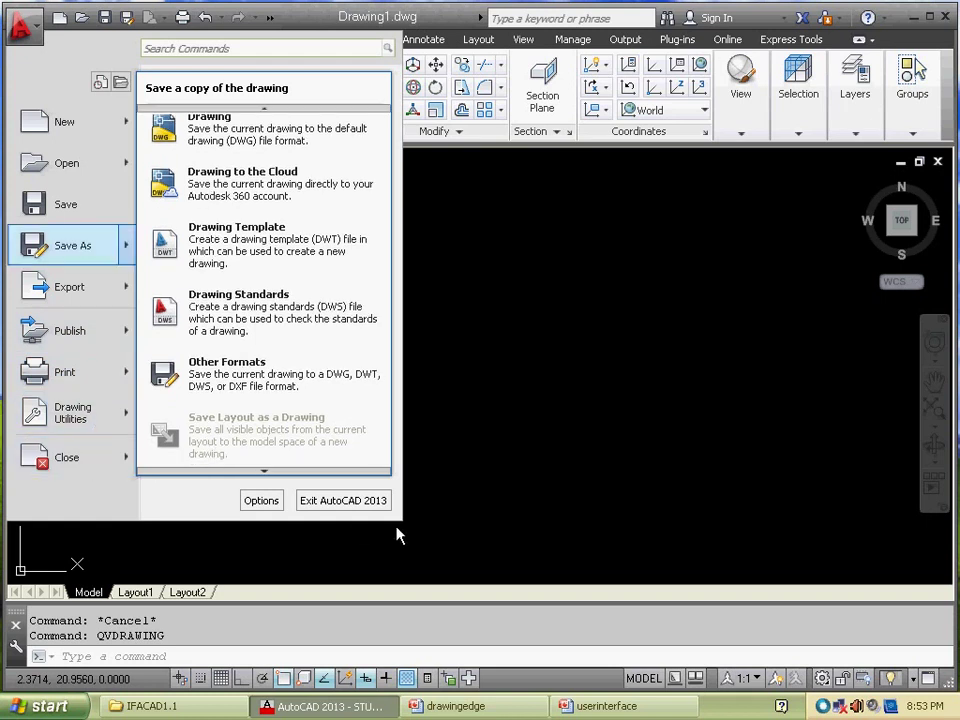
click(449, 474)
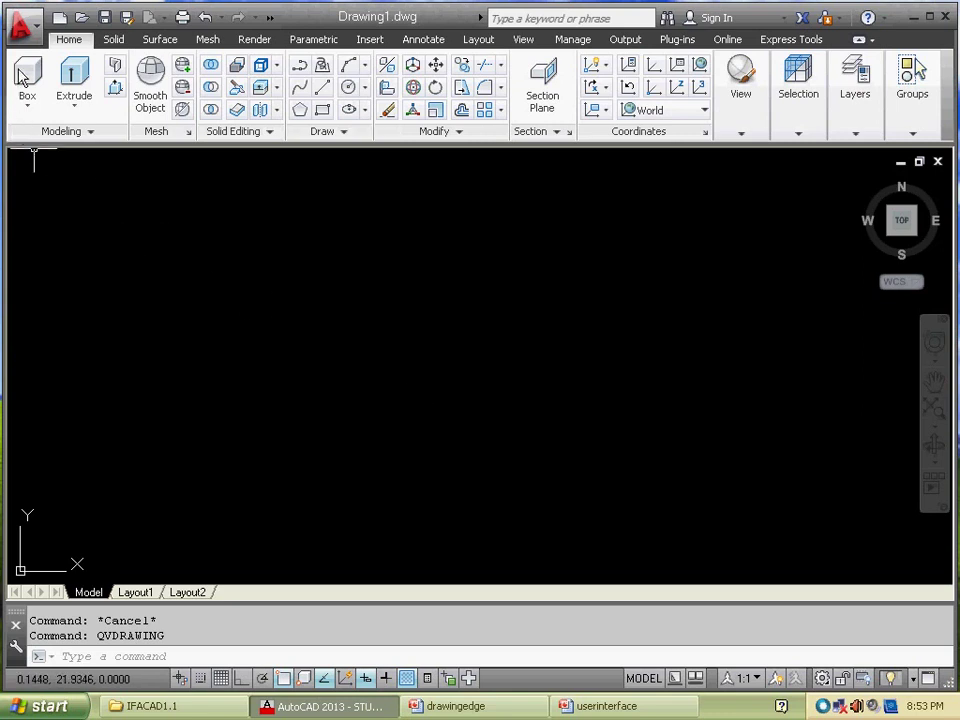
mouse_move(855, 95)
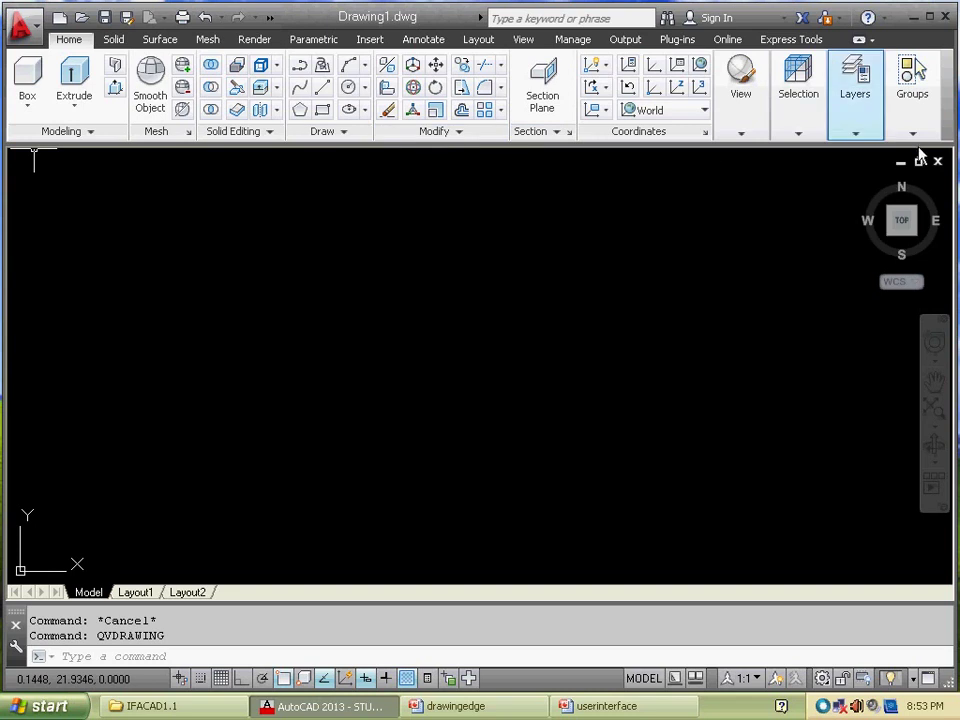
Expand the Layers panel, then show the viewport's visual styles list with 2D Wireframe current
click(872, 138)
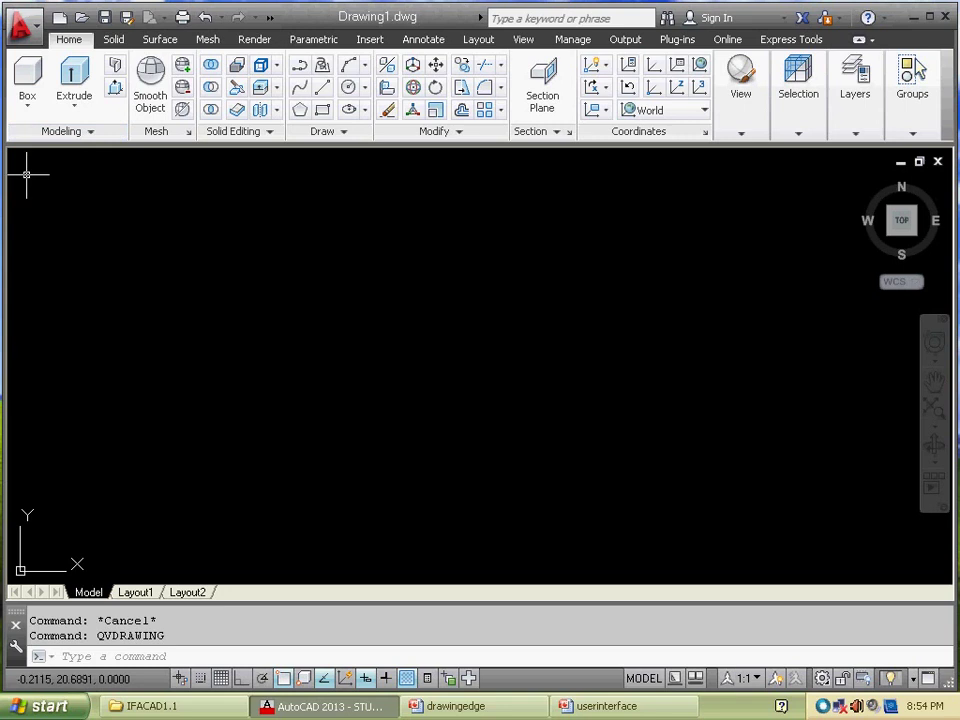
click(100, 174)
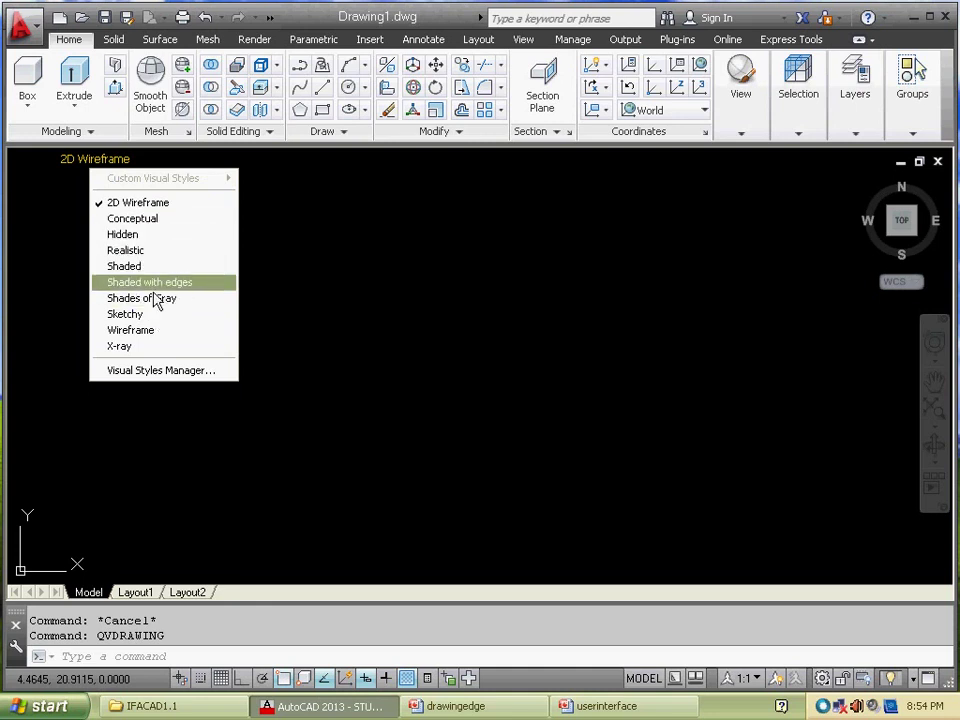
Check the Top view direction list and View ribbon tools, then return to the Home tab
click(52, 168)
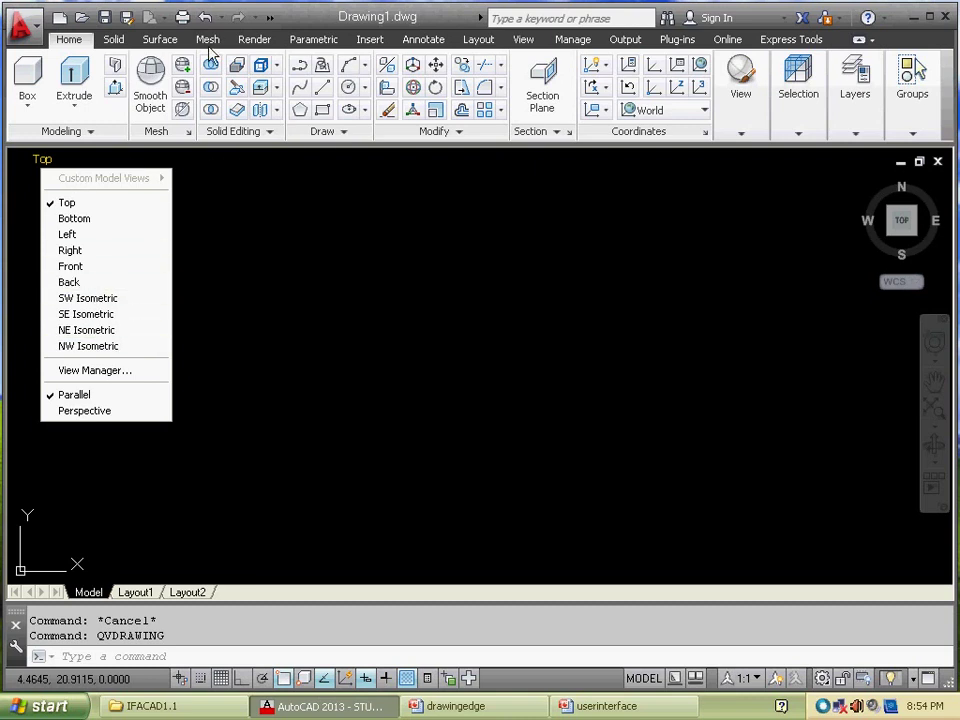
click(523, 40)
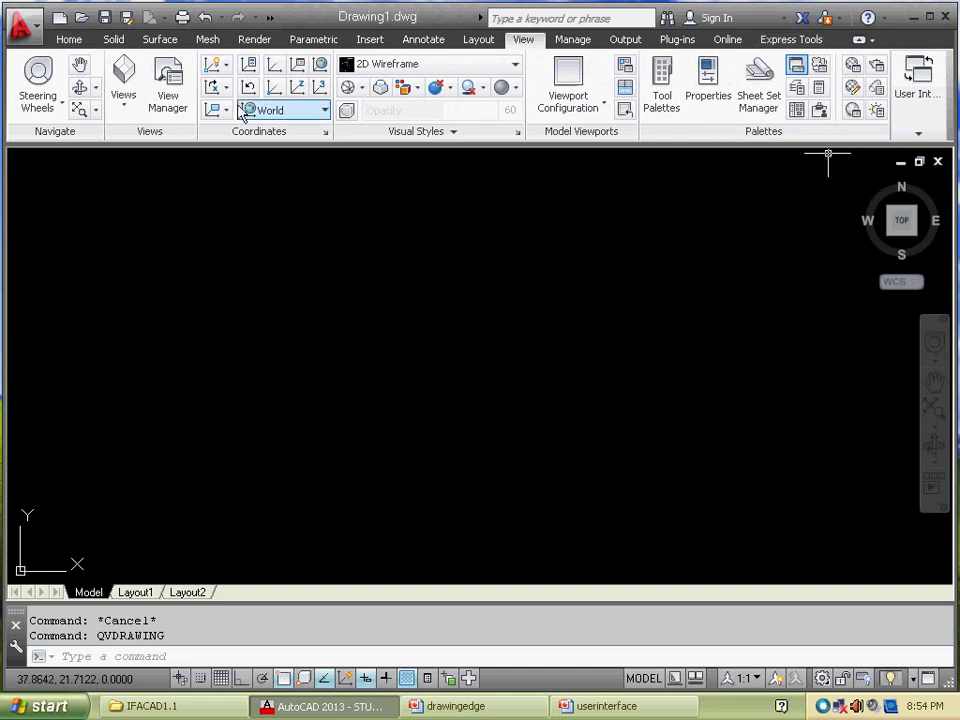
click(69, 39)
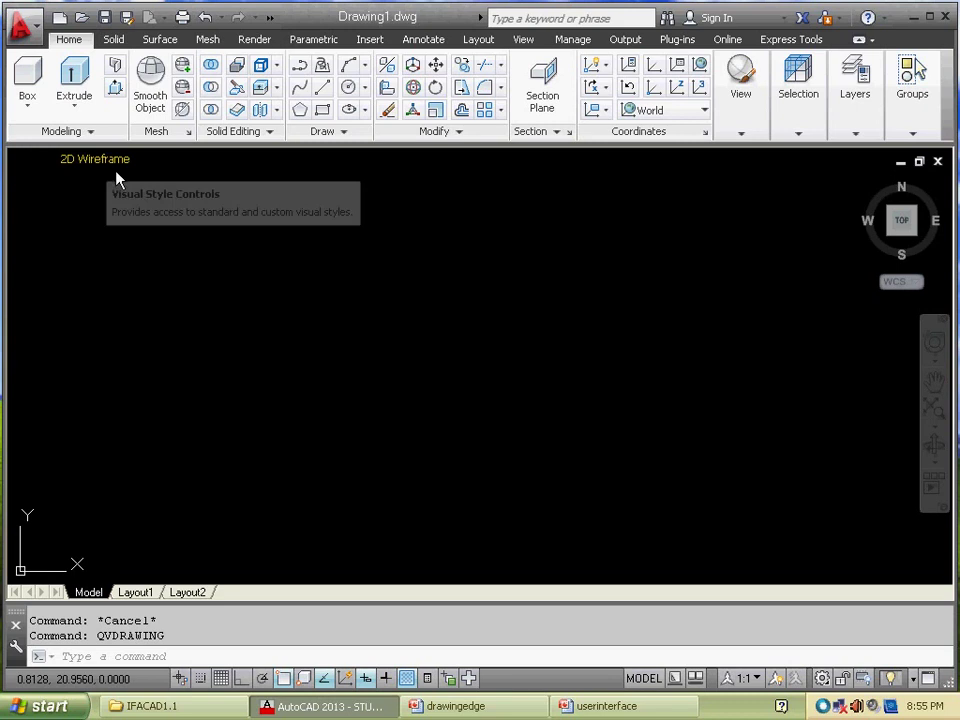
click(798, 85)
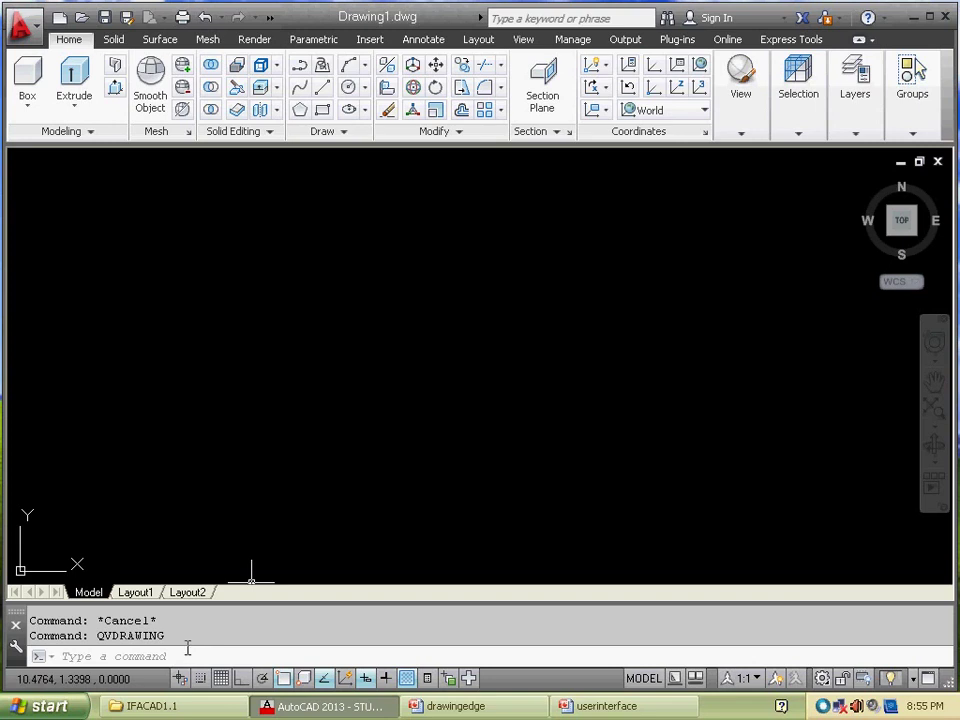
click(110, 621)
text(L)
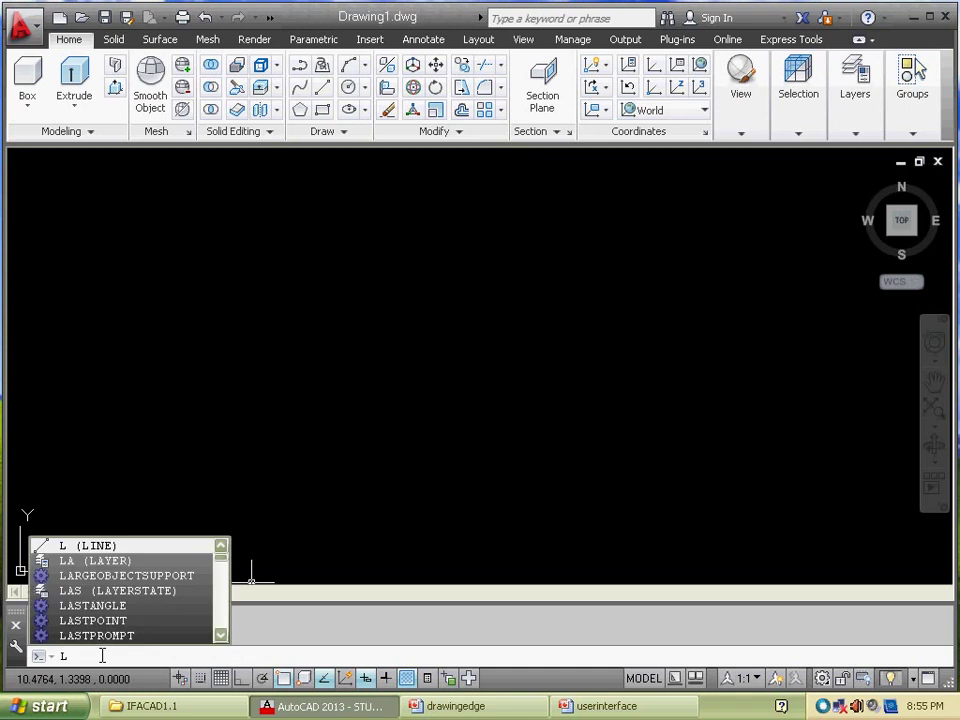
key(Return)
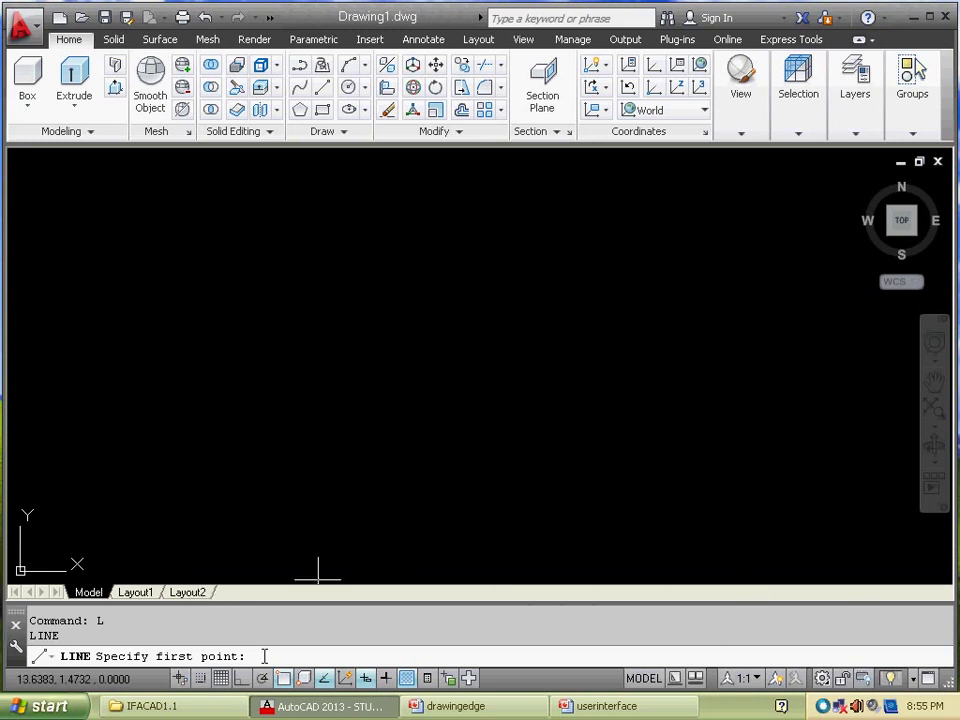
key(Escape)
key(Escape)
key(Escape)
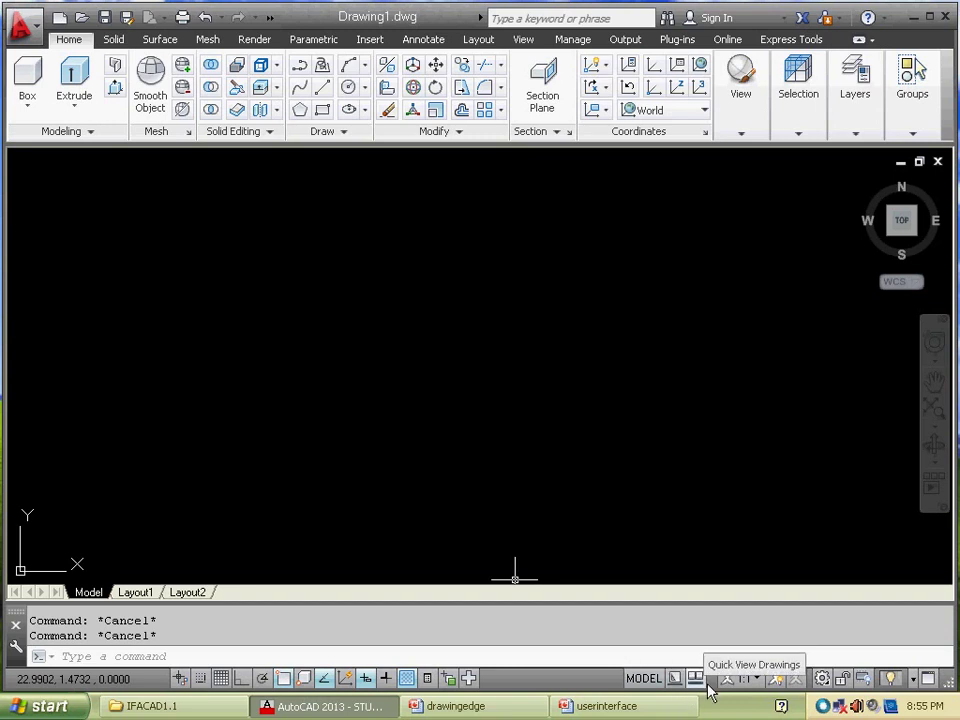
click(706, 682)
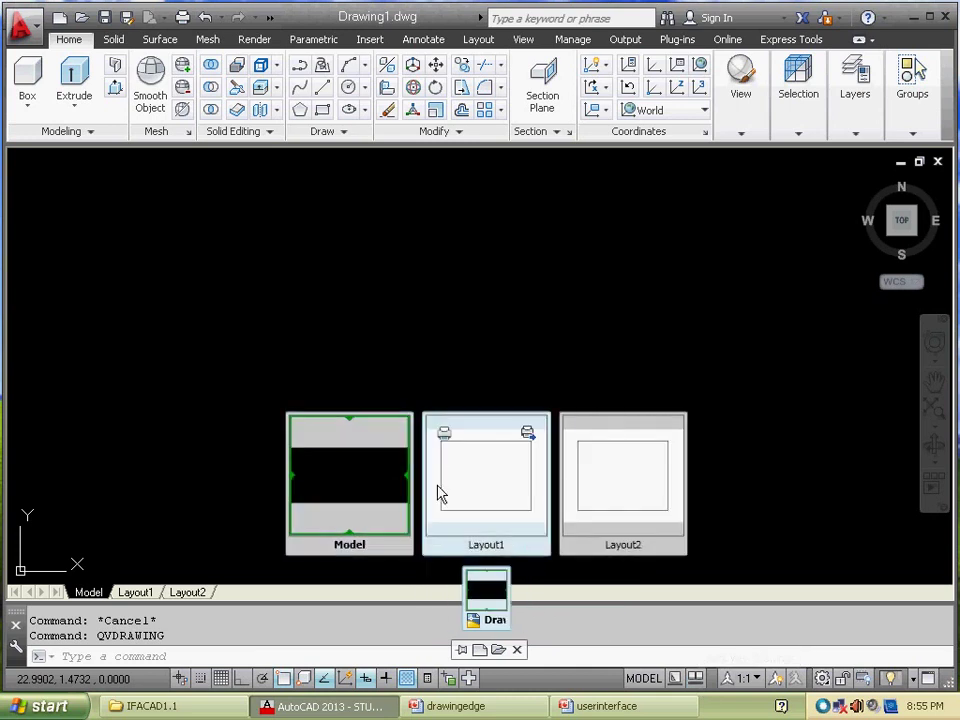
click(478, 490)
click(620, 481)
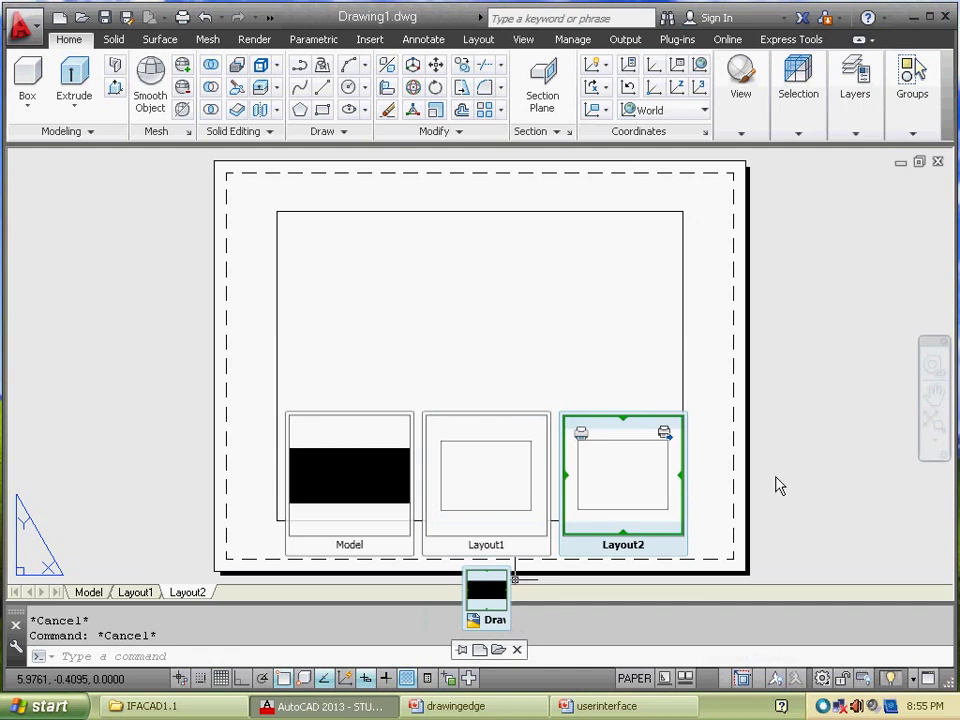
click(370, 458)
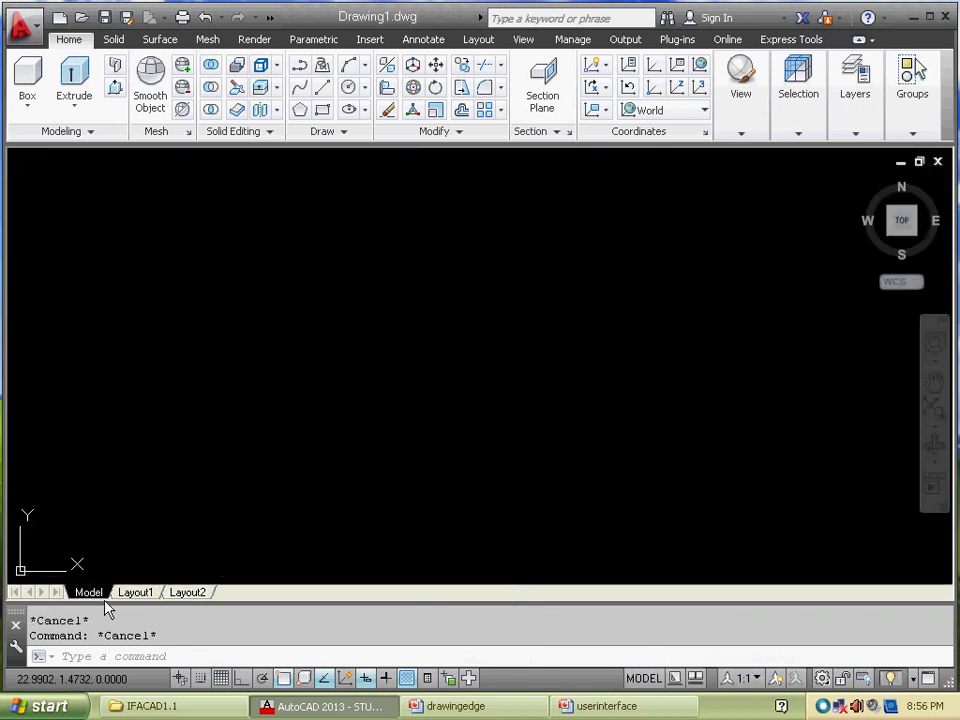
click(138, 593)
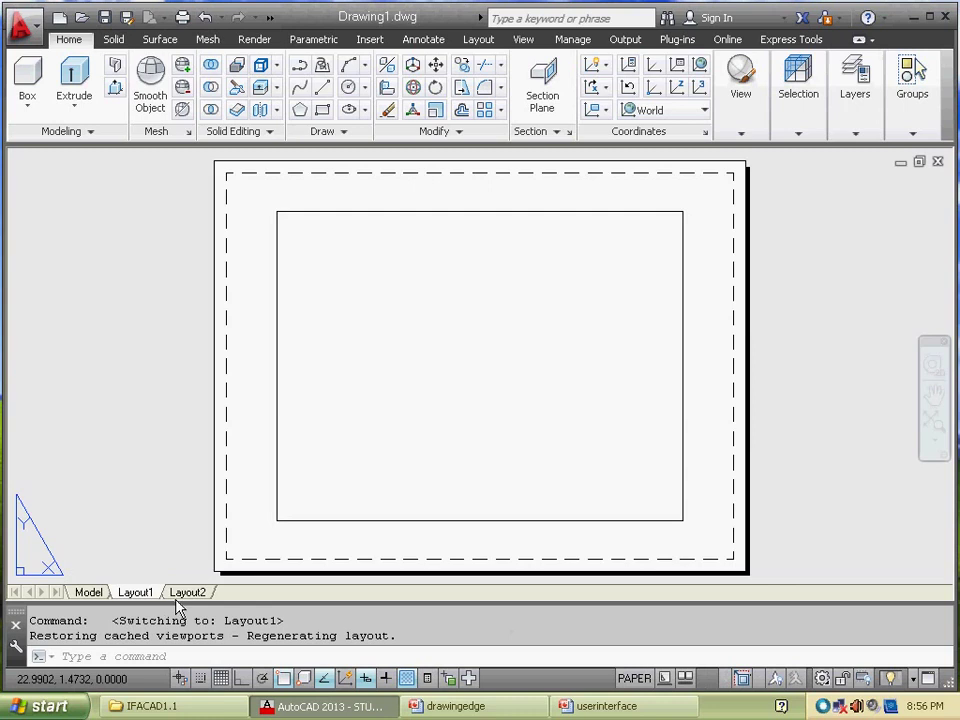
click(200, 594)
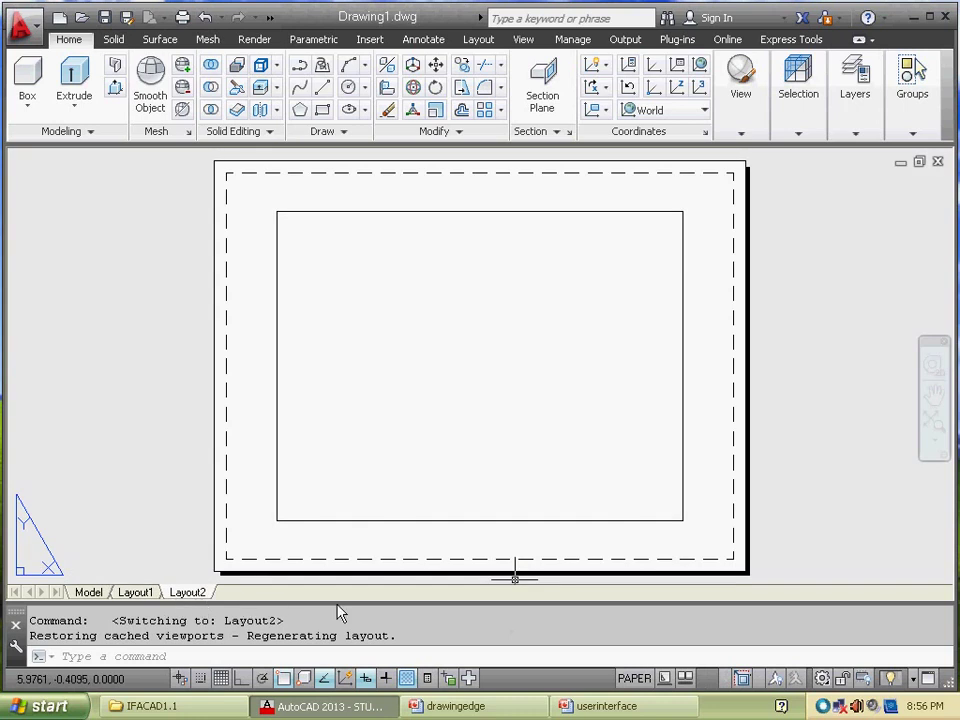
click(89, 597)
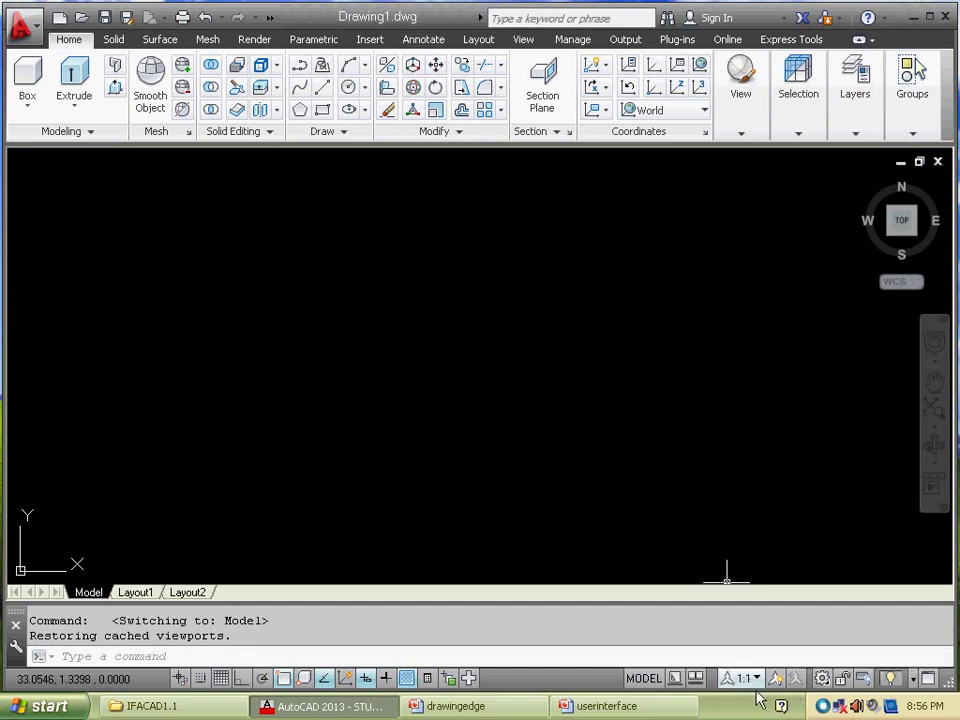
Switch the workspace to 3D Basics, then to Drafting & Annotation
click(826, 684)
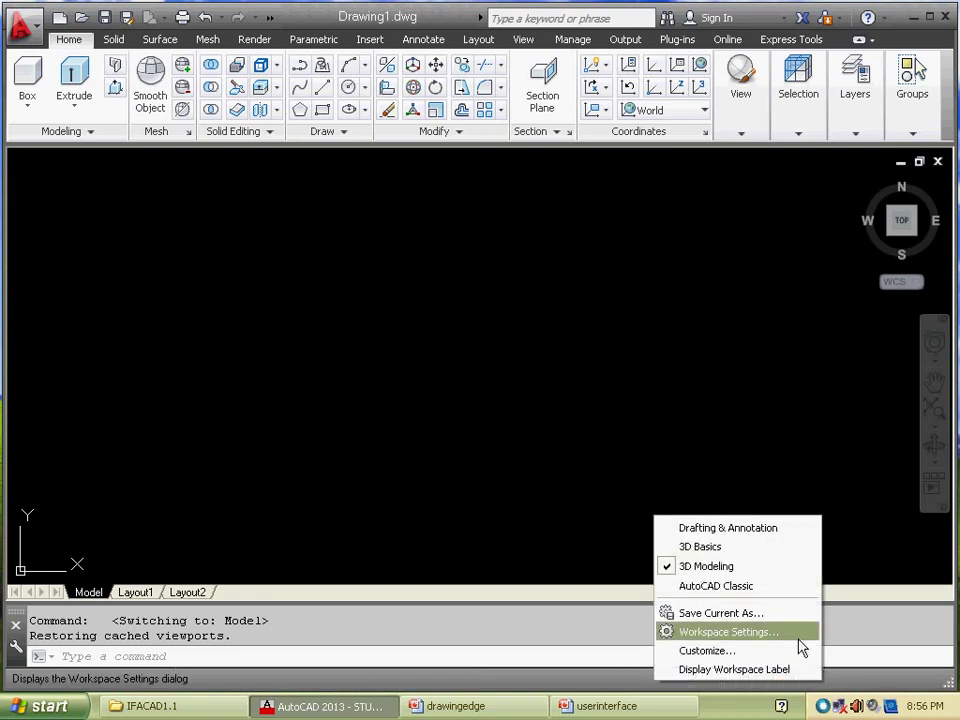
click(744, 550)
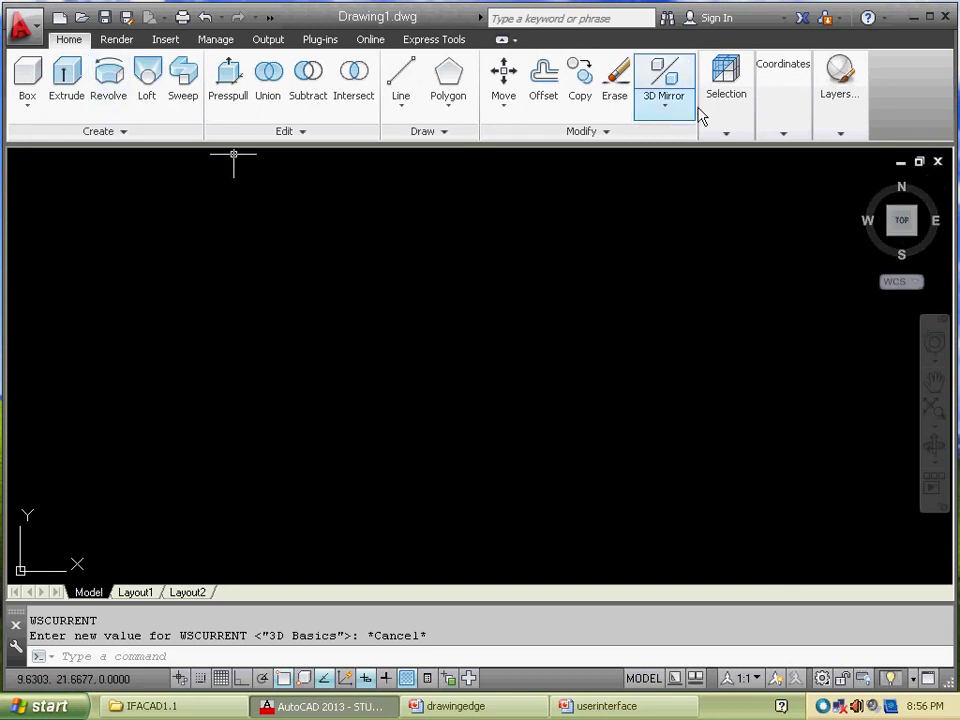
click(822, 679)
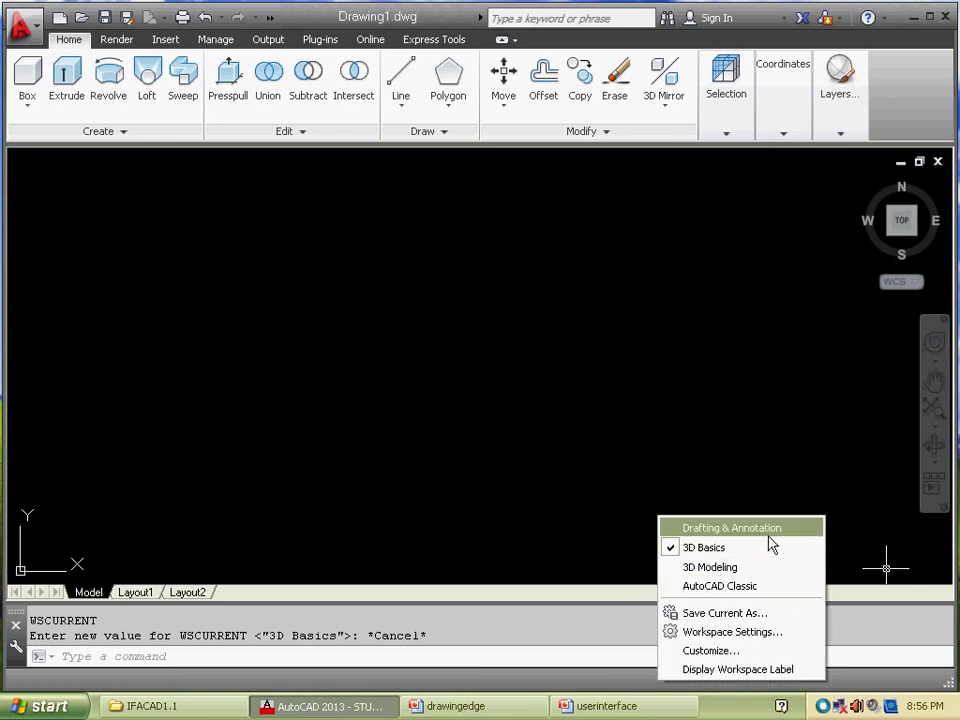
click(770, 533)
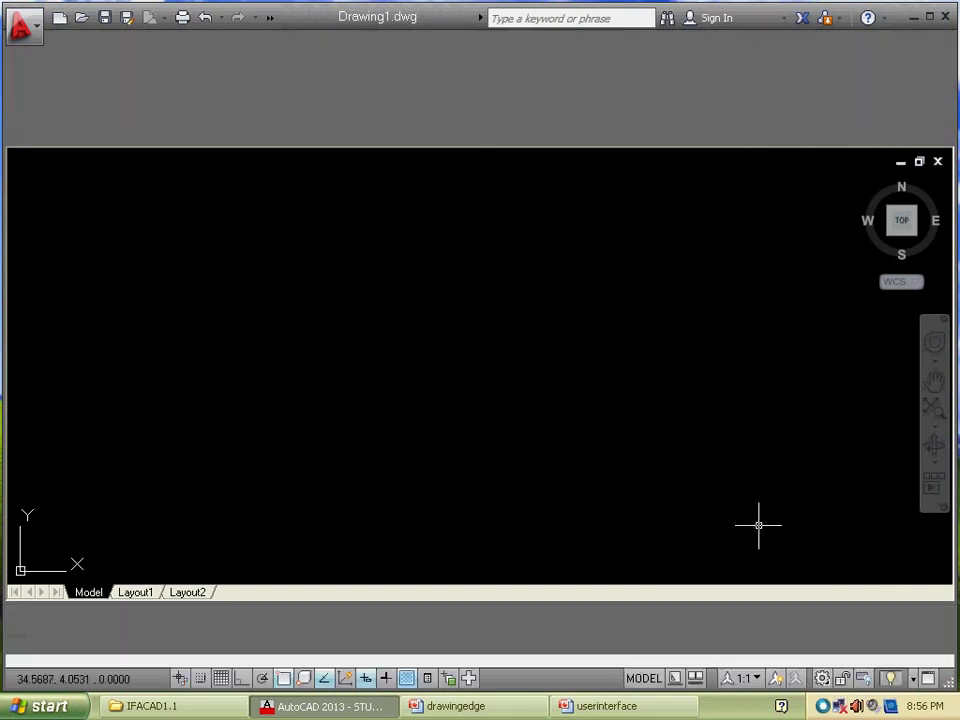